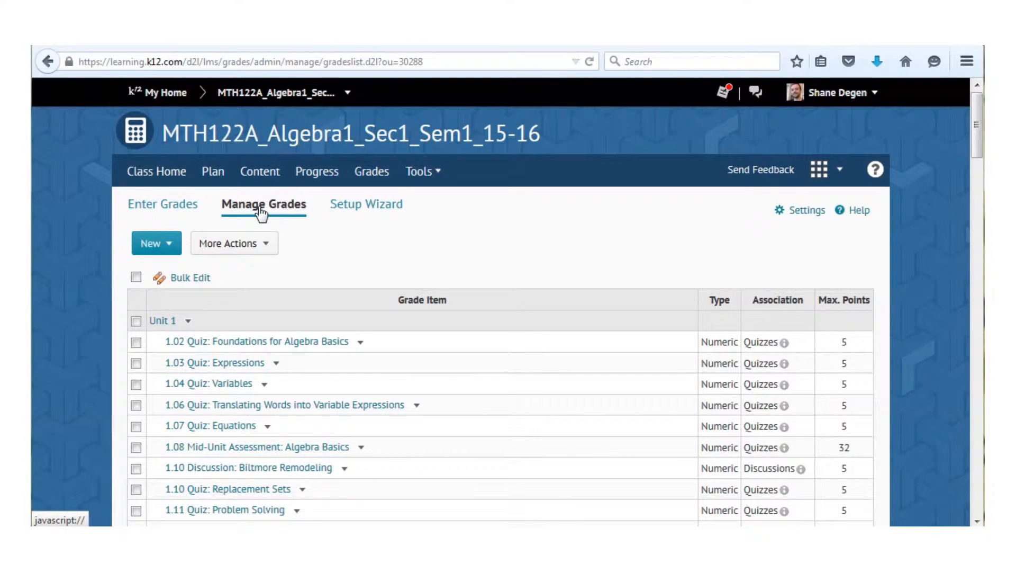
- Open the grade entry page and examine the student's Unit 1 scores from the 1.03 Quiz to the 1.08 Mid-Unit Assessment
click(174, 210)
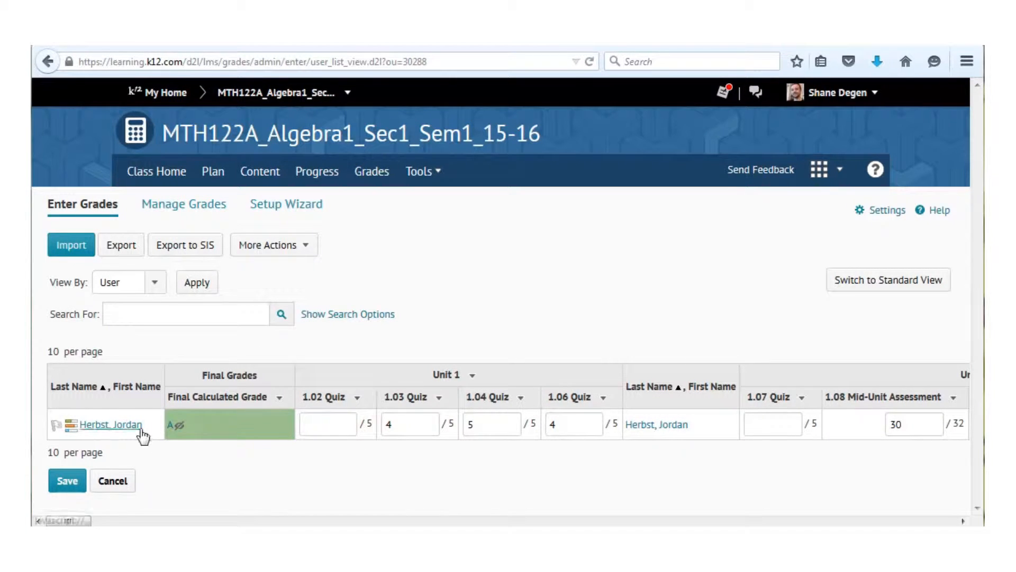
click(406, 424)
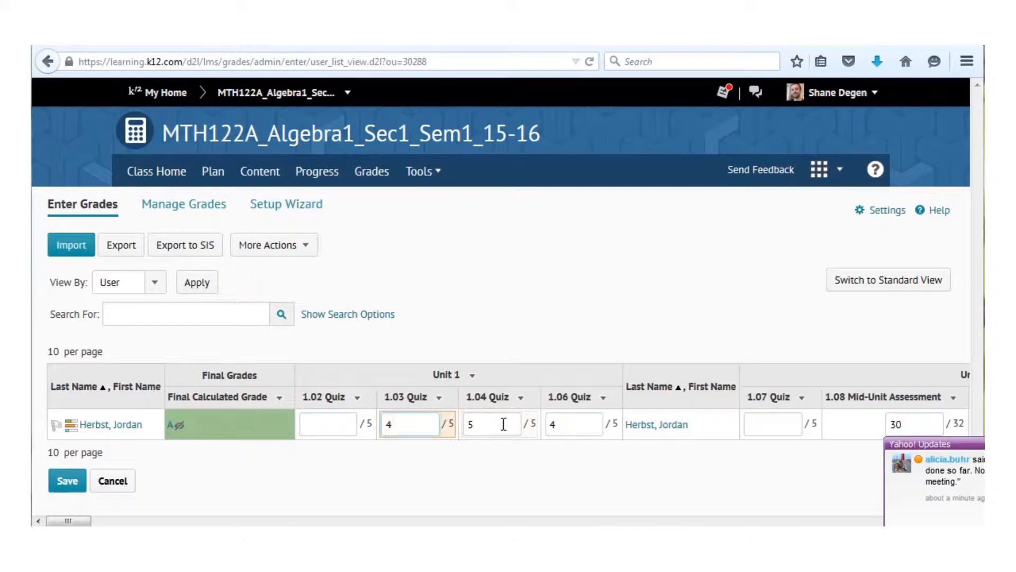
click(504, 424)
click(569, 423)
click(1006, 444)
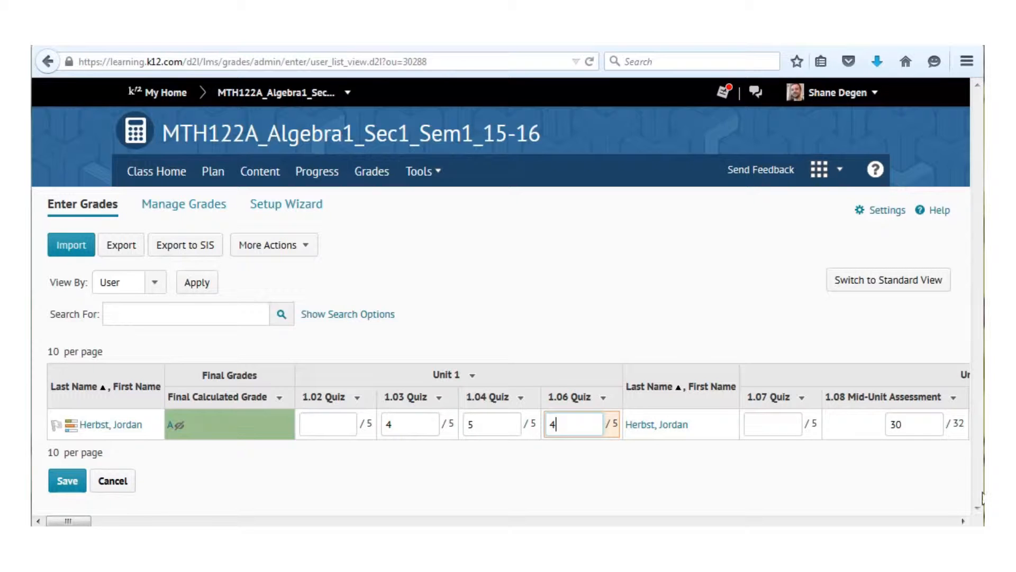
click(964, 521)
drag(964, 520, 964, 521)
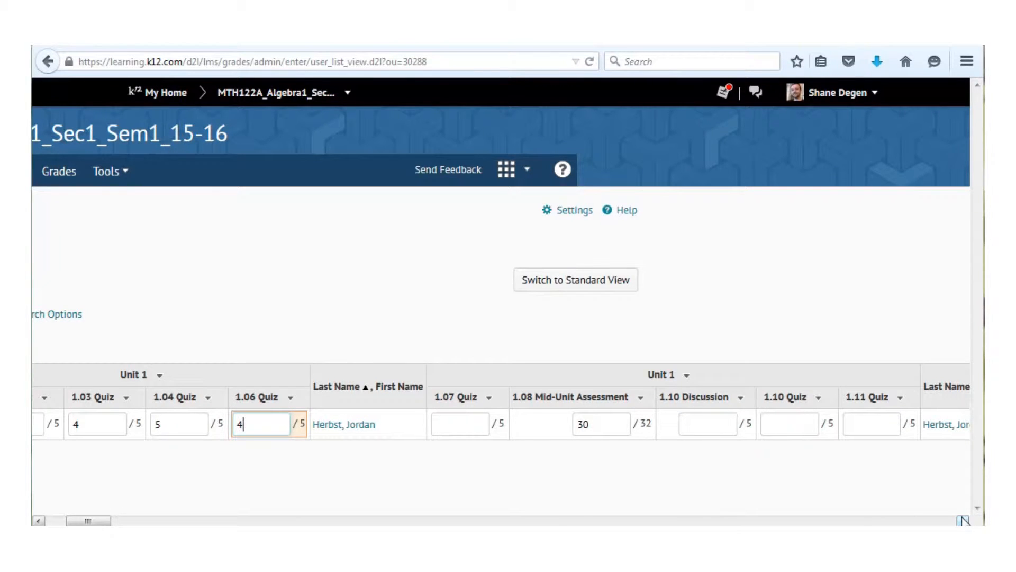
click(599, 423)
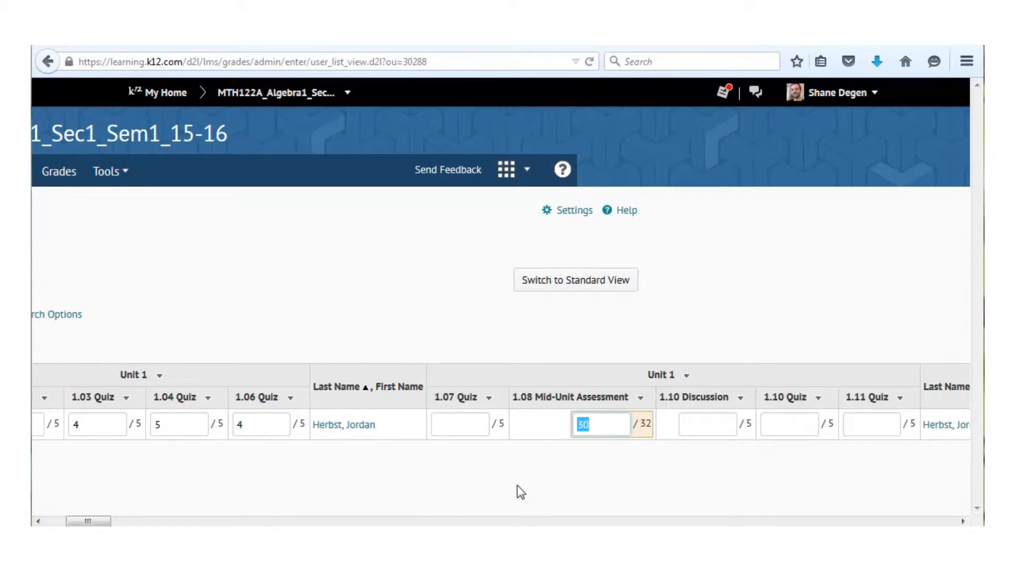
click(501, 486)
drag(95, 523, 76, 522)
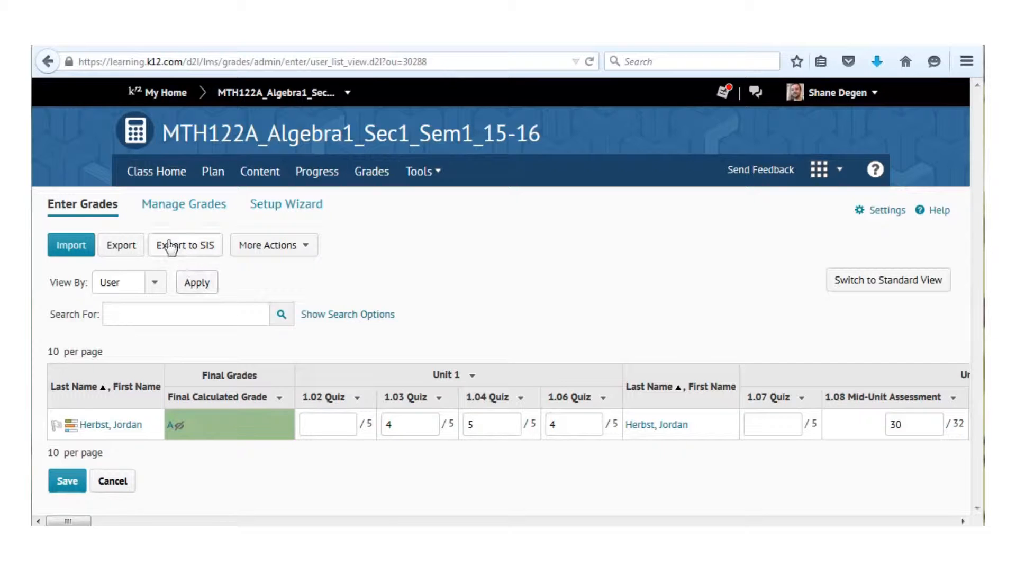
- Open the grade export options, choose All users and review the list of grade items selected for export
click(133, 246)
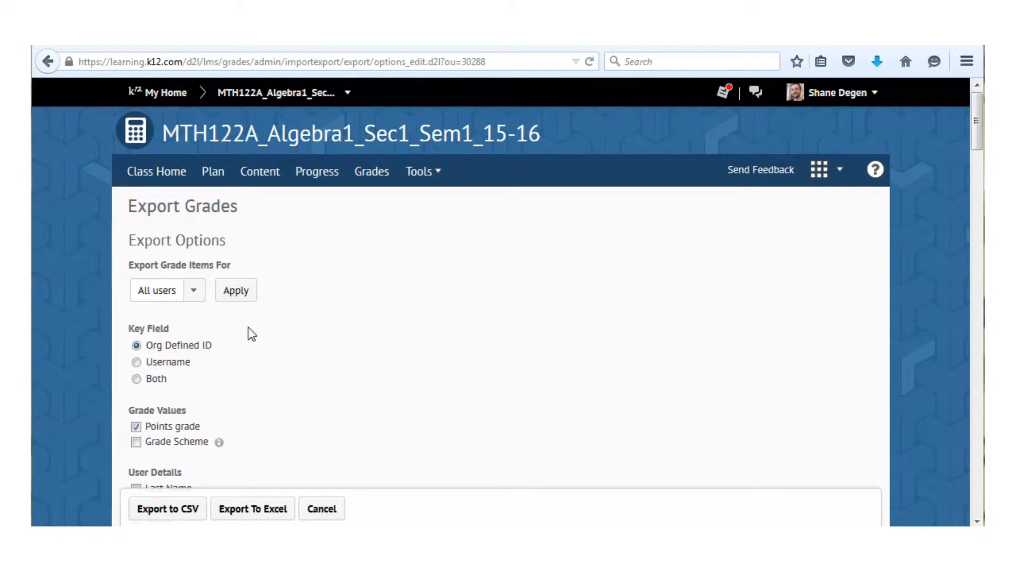
click(193, 291)
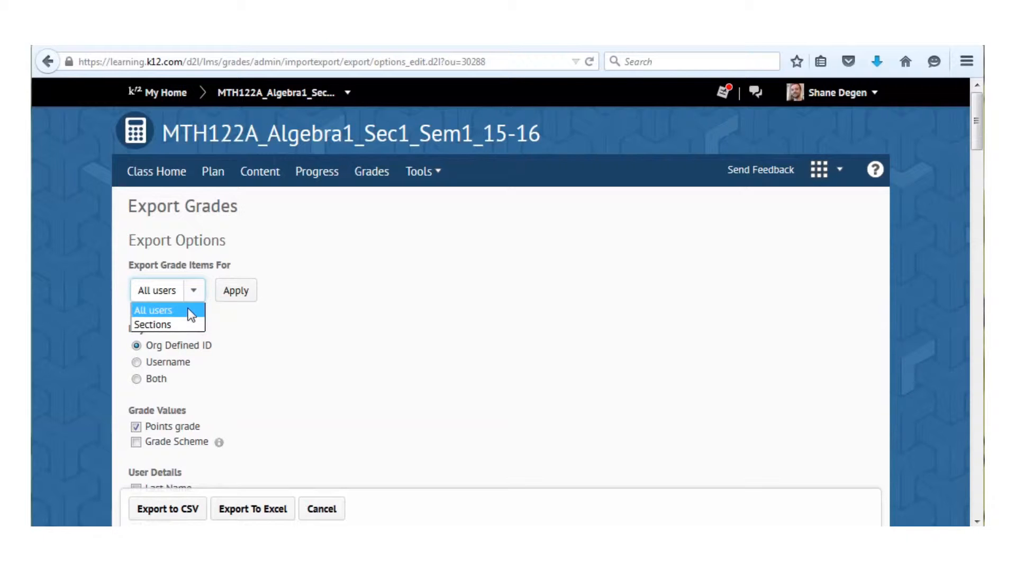
click(190, 311)
scroll(389, 353, down, 4)
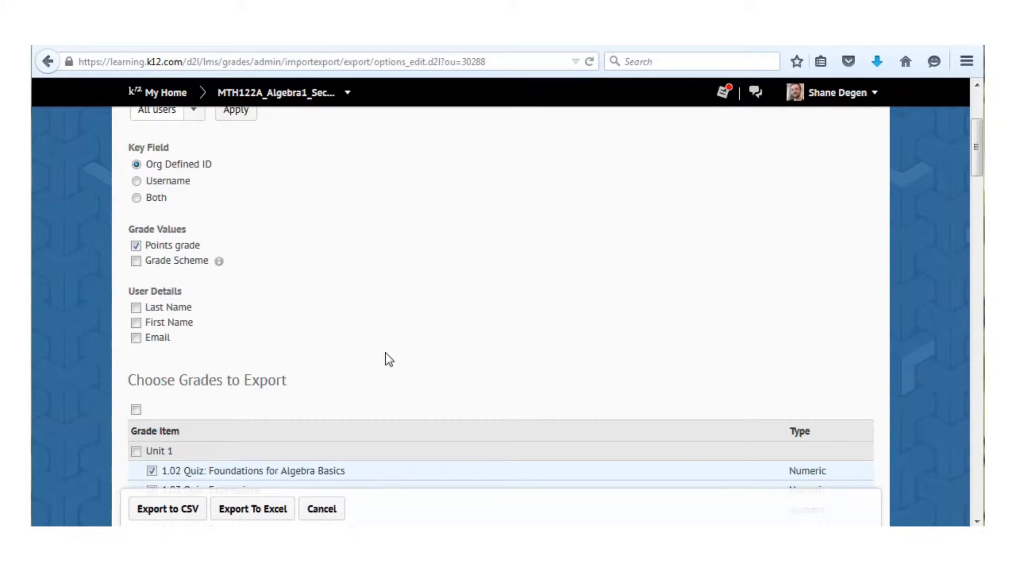
scroll(265, 328, down, 3)
scroll(253, 322, down, 2)
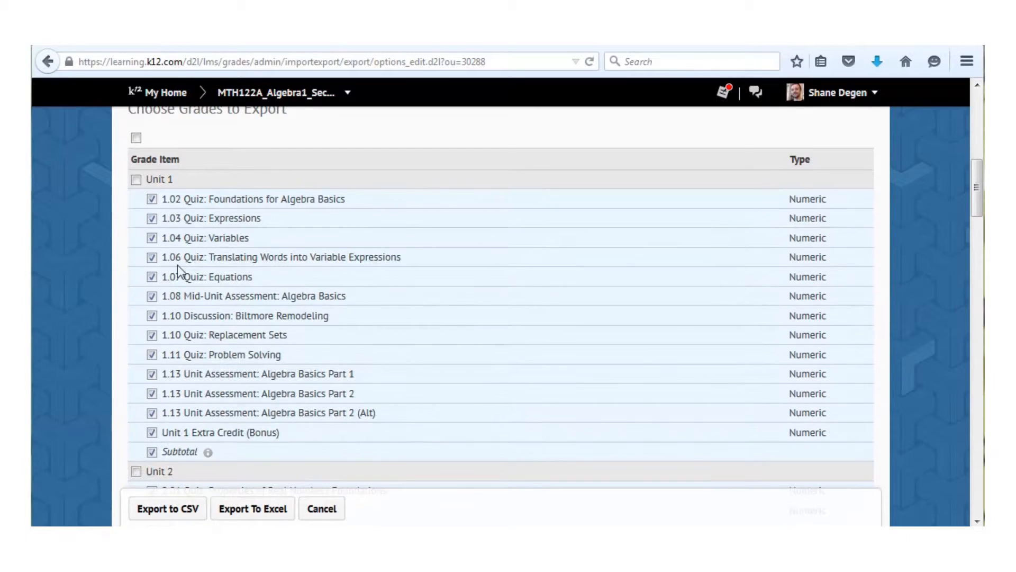
scroll(174, 251, down, 3)
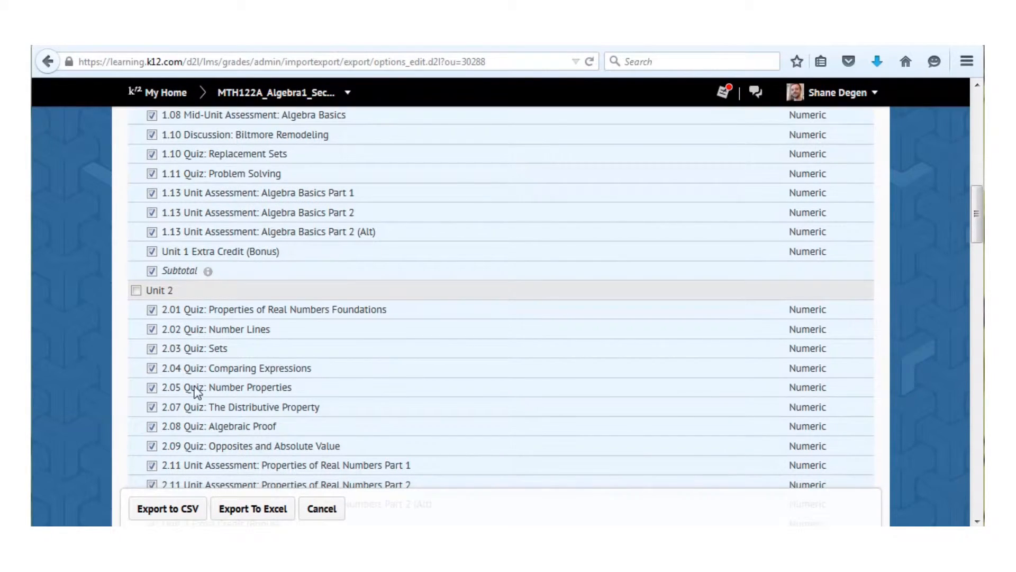
scroll(255, 386, down, 20)
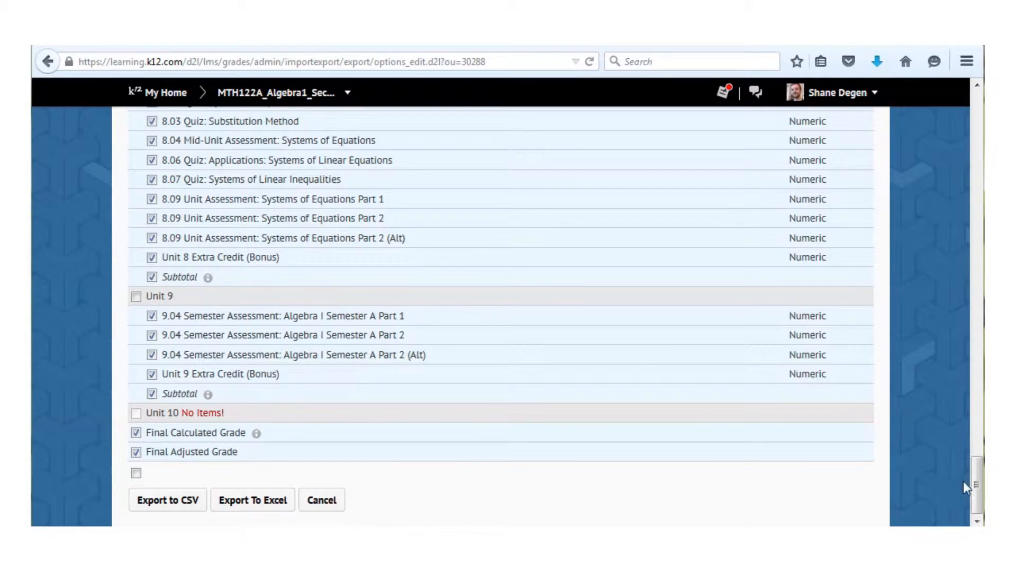
drag(974, 482, 975, 106)
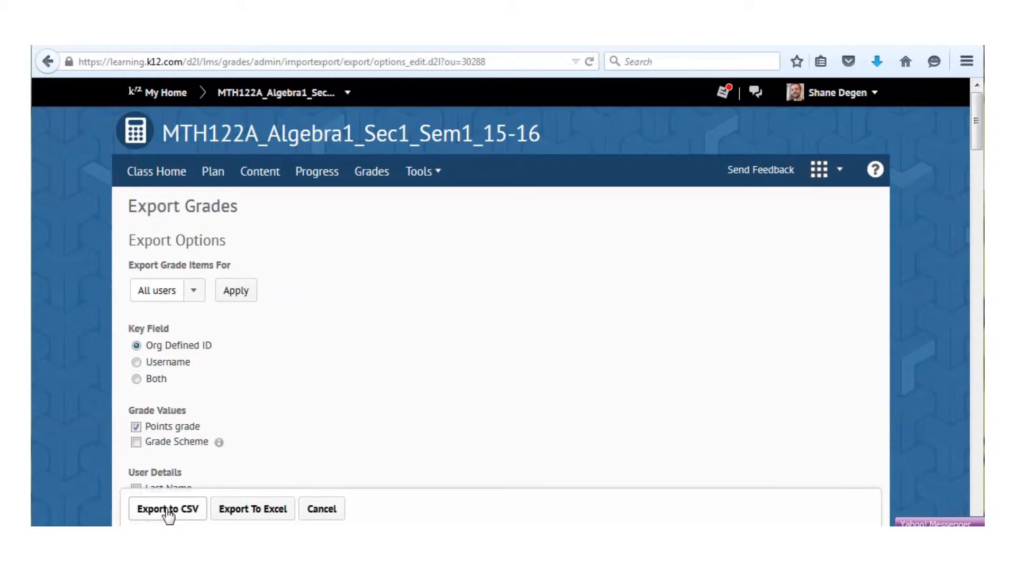
- Export the grades to CSV and open the exported file with Microsoft Excel
click(169, 511)
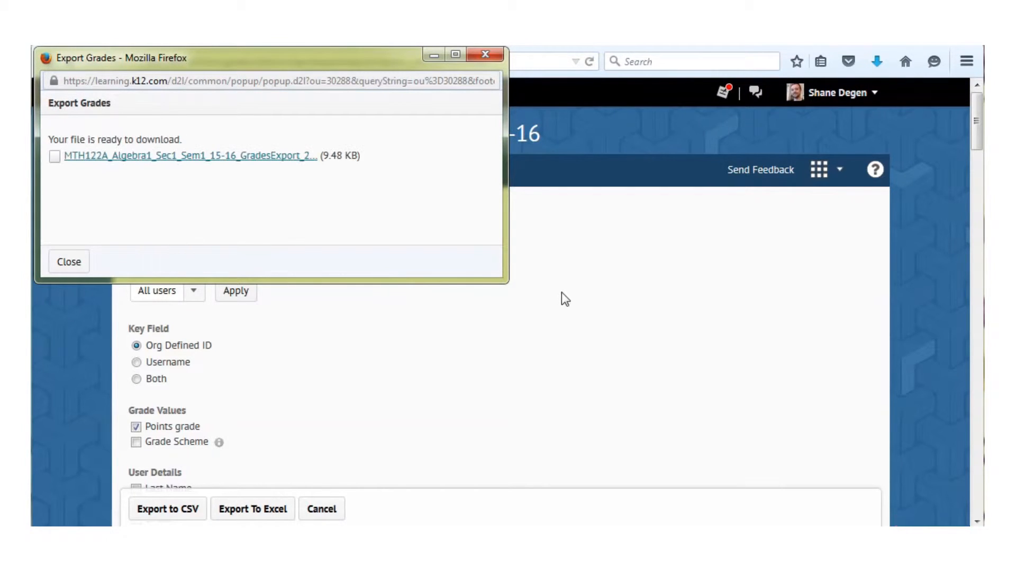
click(233, 158)
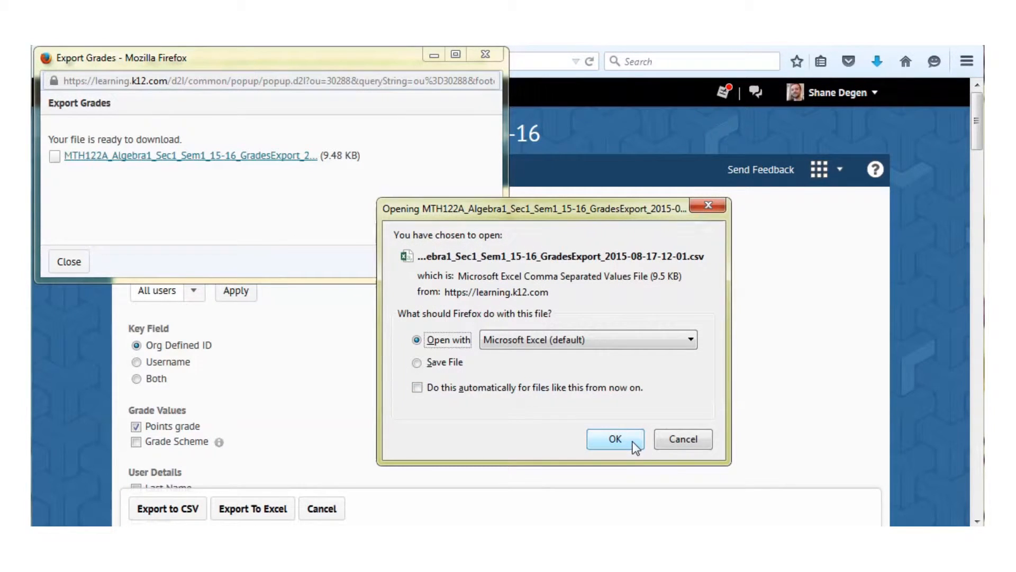
click(634, 443)
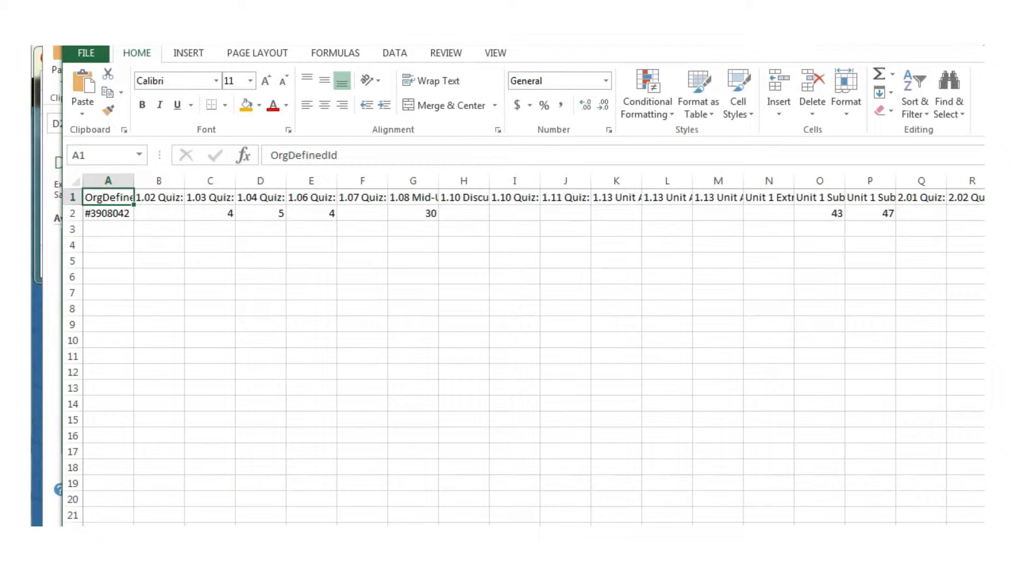
- Resize and reposition the Excel window so the whole exported gradebook sheet fits on screen
drag(1013, 21, 970, 60)
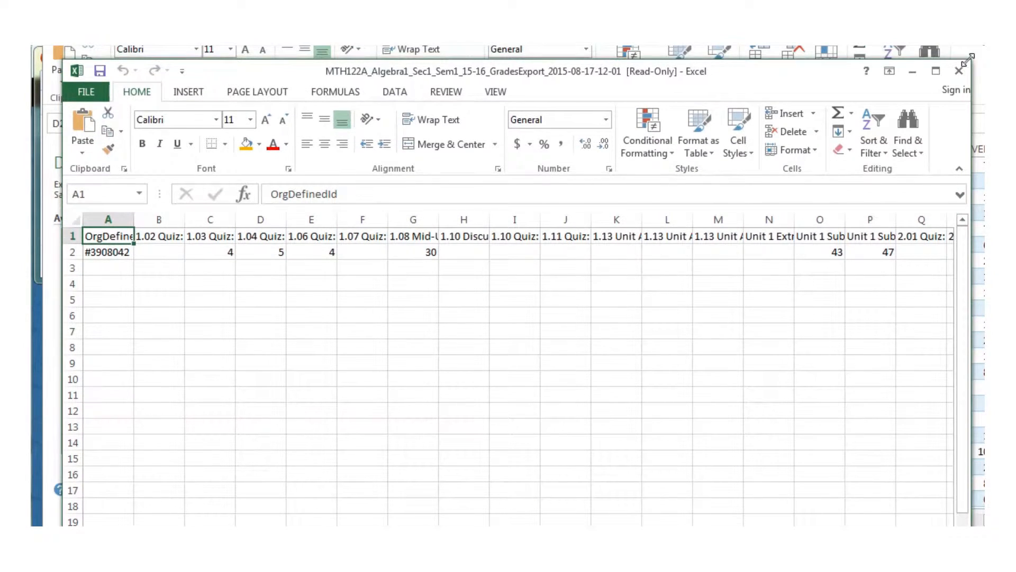
drag(821, 69, 808, 49)
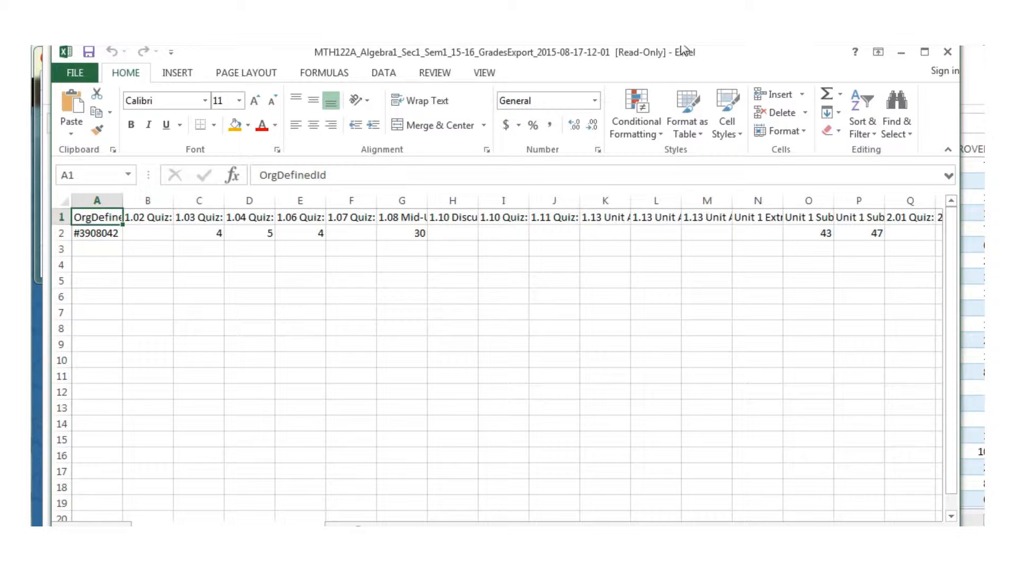
mouse_move(677, 52)
mouse_down()
mouse_move(676, 90)
mouse_move(663, 60)
mouse_up()
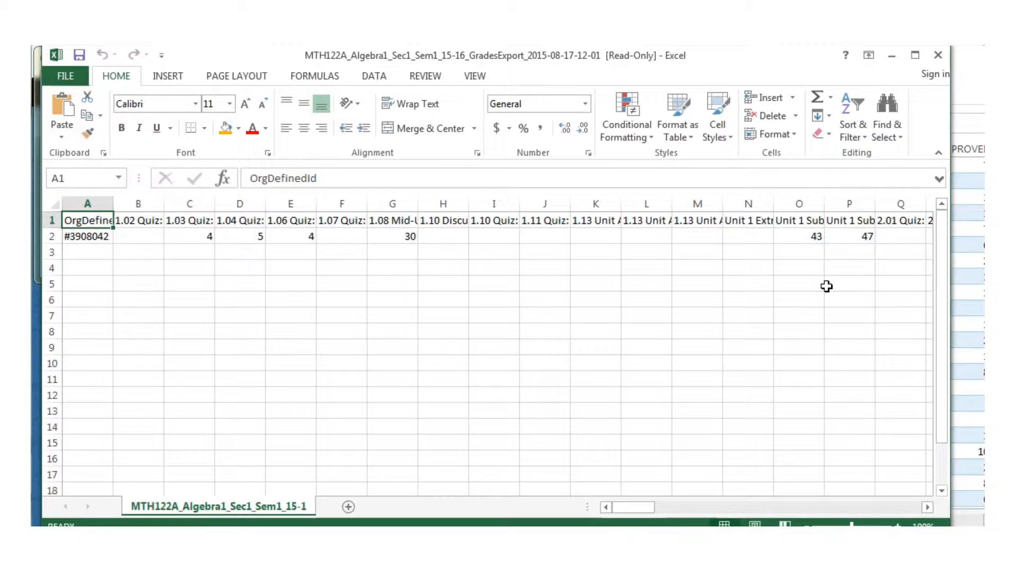
- Start saving a copy of the exported workbook and choose the Desktop as its location
click(67, 82)
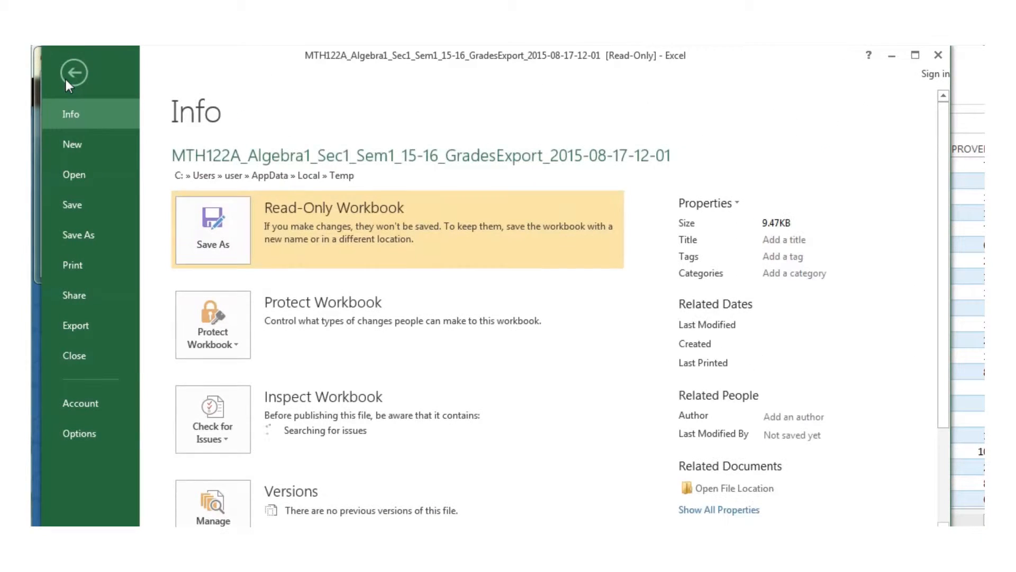
click(69, 236)
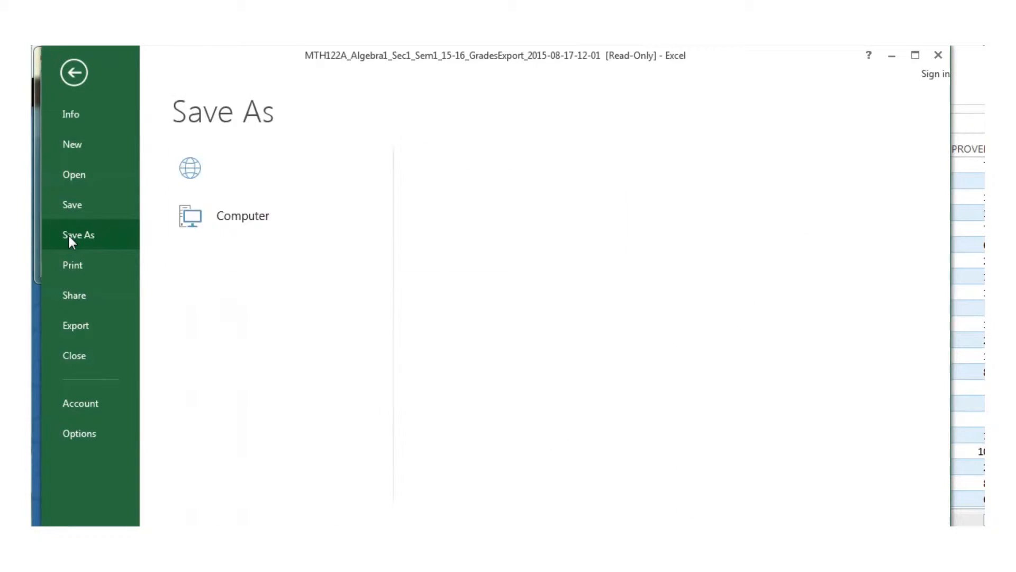
click(450, 217)
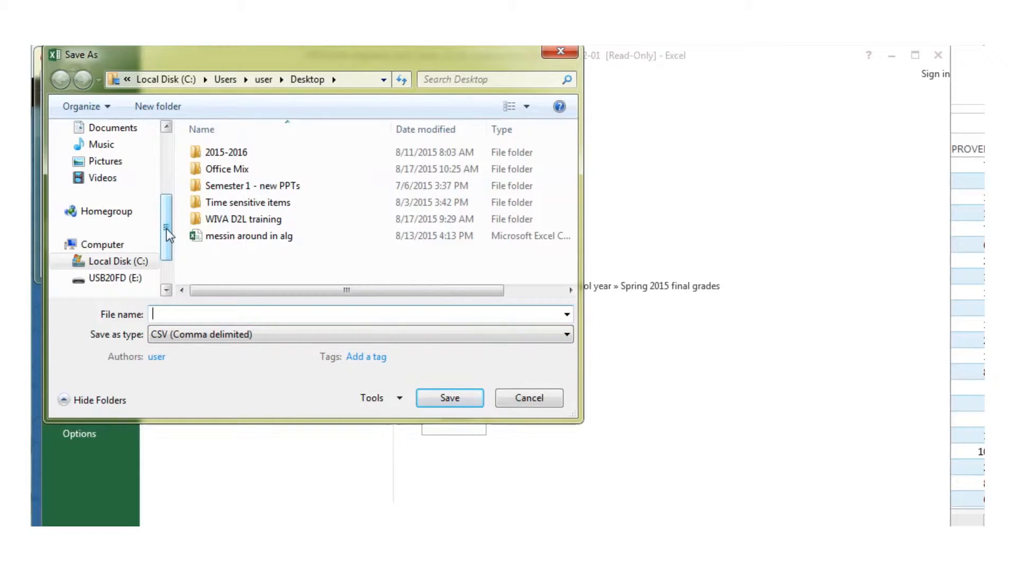
drag(166, 228, 164, 136)
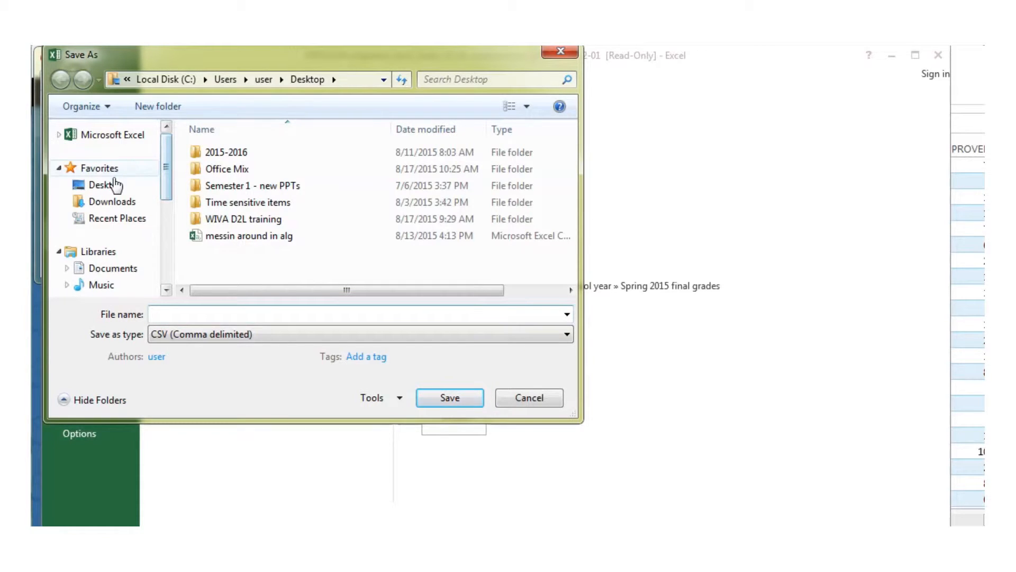
click(116, 184)
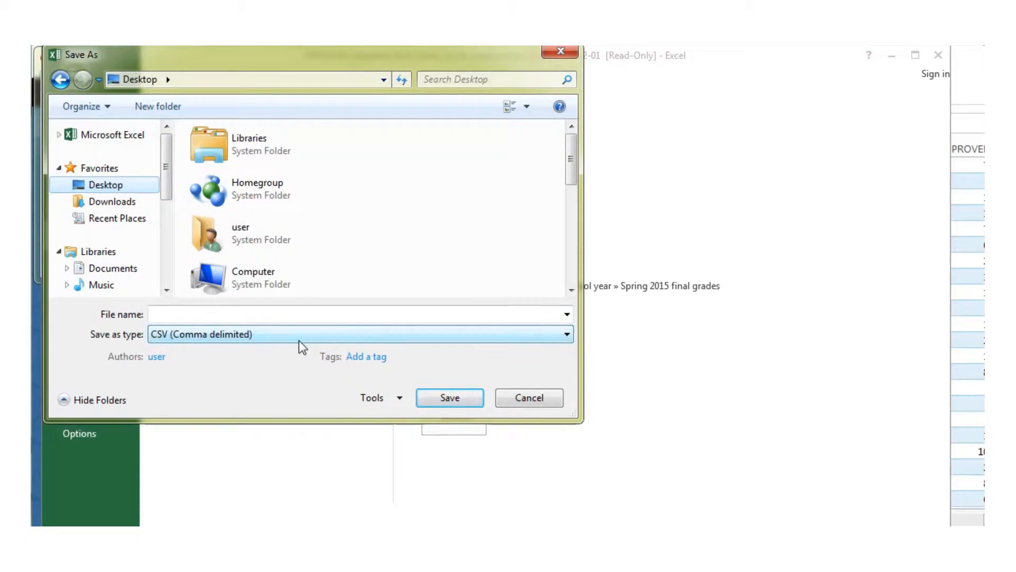
- Try to save the CSV file under the name "Algebra Original Grades 8/17/2015"
click(271, 315)
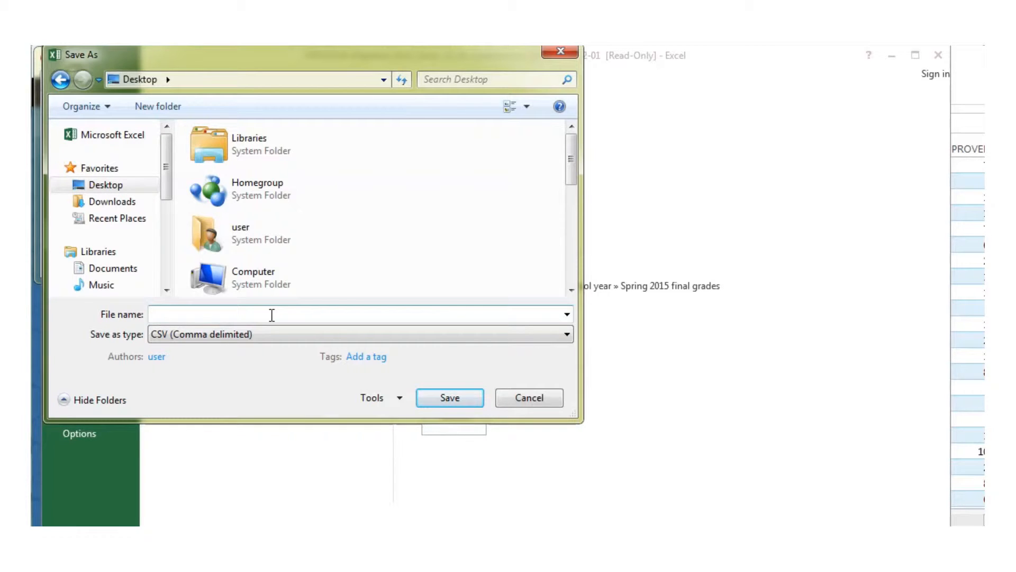
text(Algebra Original Grades )
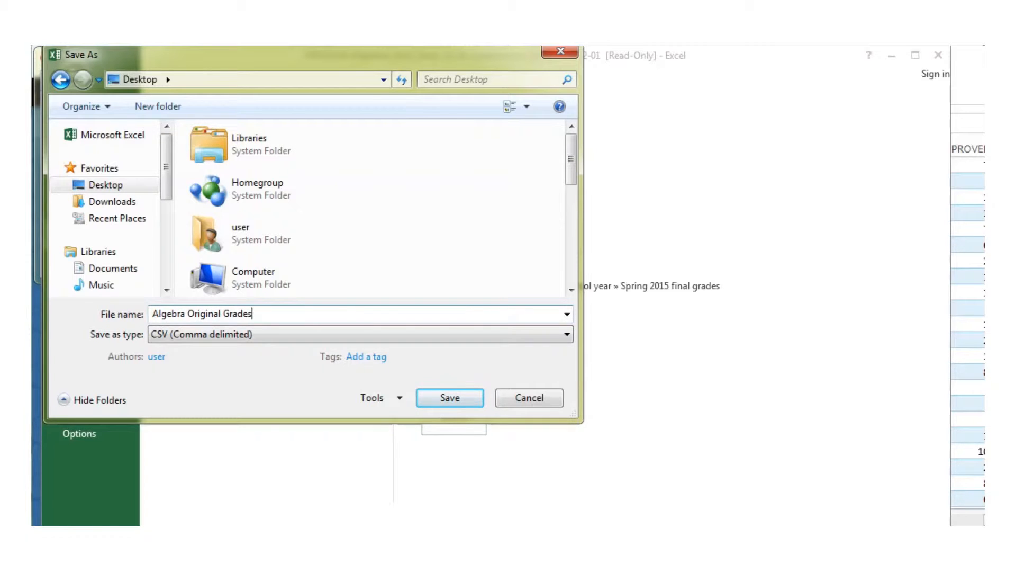
text(8/17/2015)
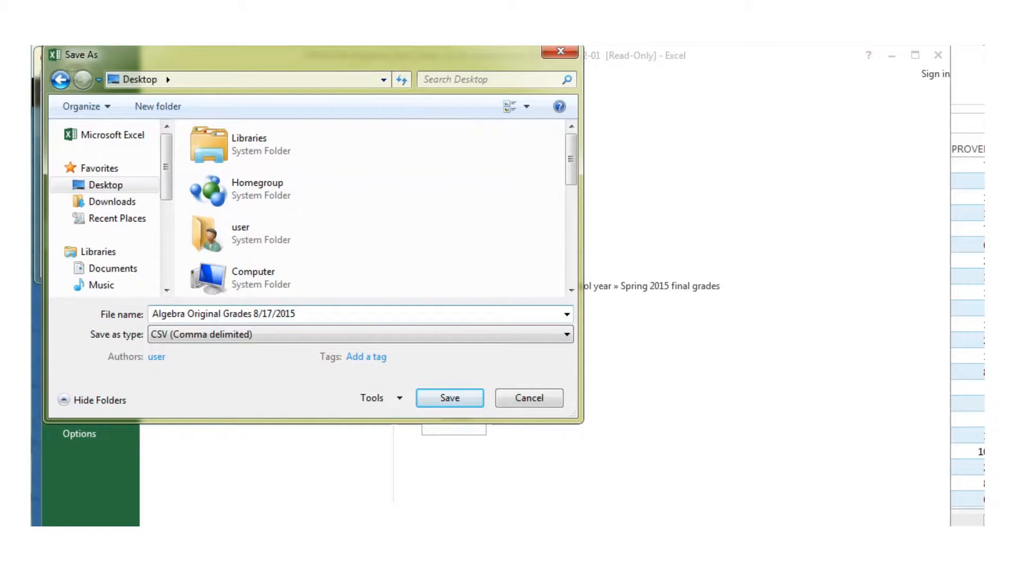
click(450, 398)
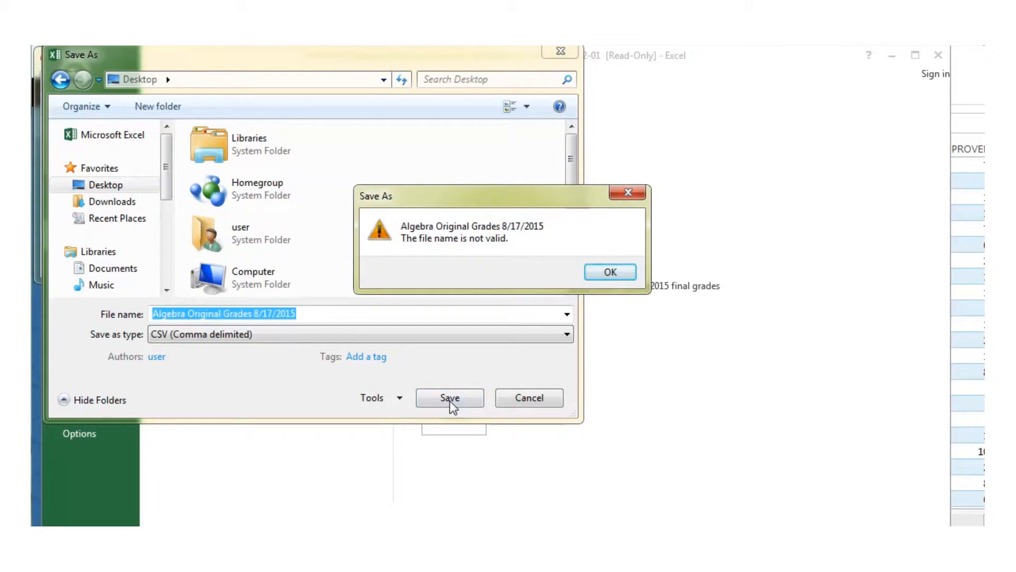
click(593, 273)
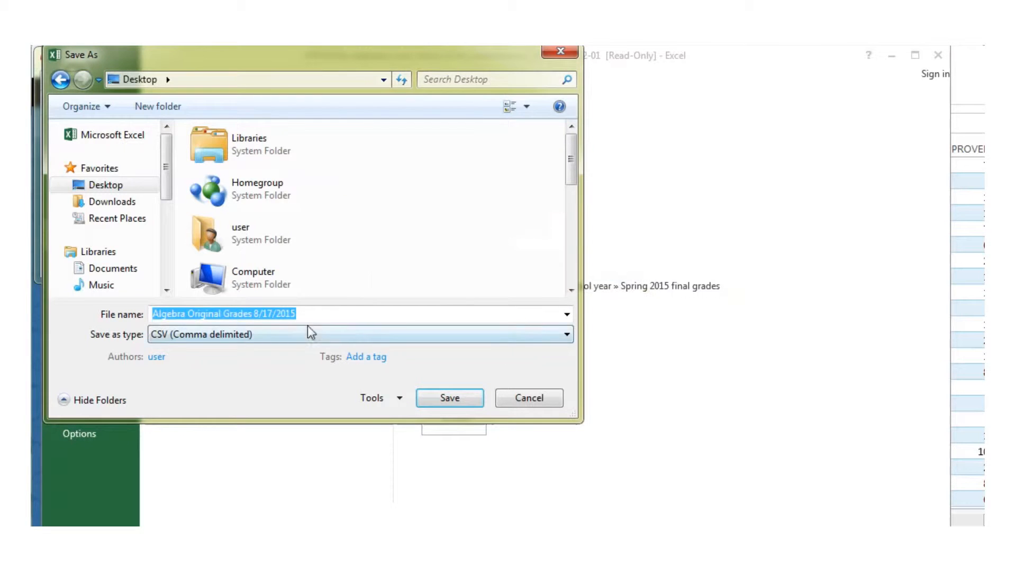
- Change the file name to "Algebra Original Grades 8 17 2015" and save it, keeping the CSV (Comma delimited) format
click(277, 314)
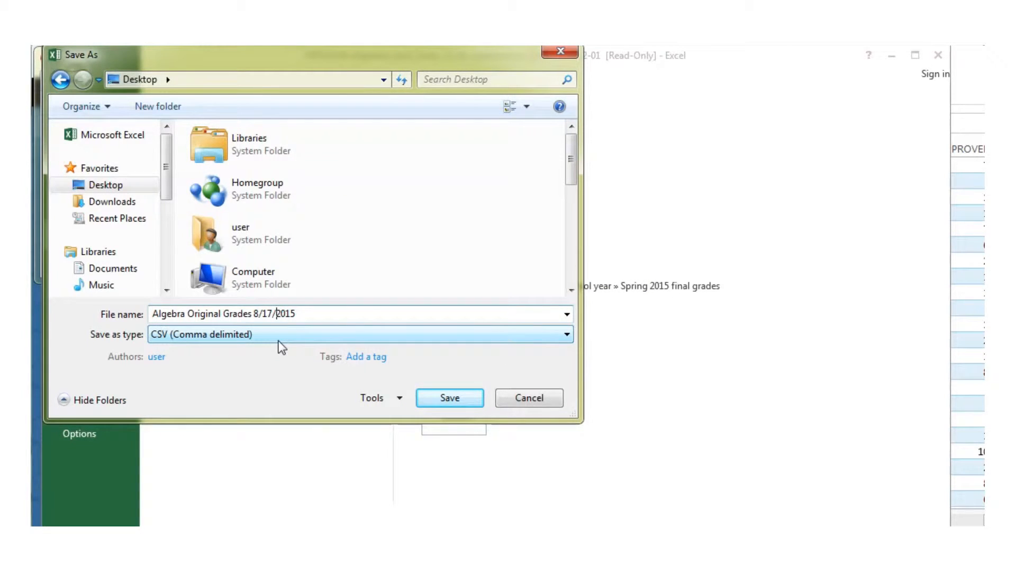
key(BackSpace)
key(Left)
key(Left)
key(Left)
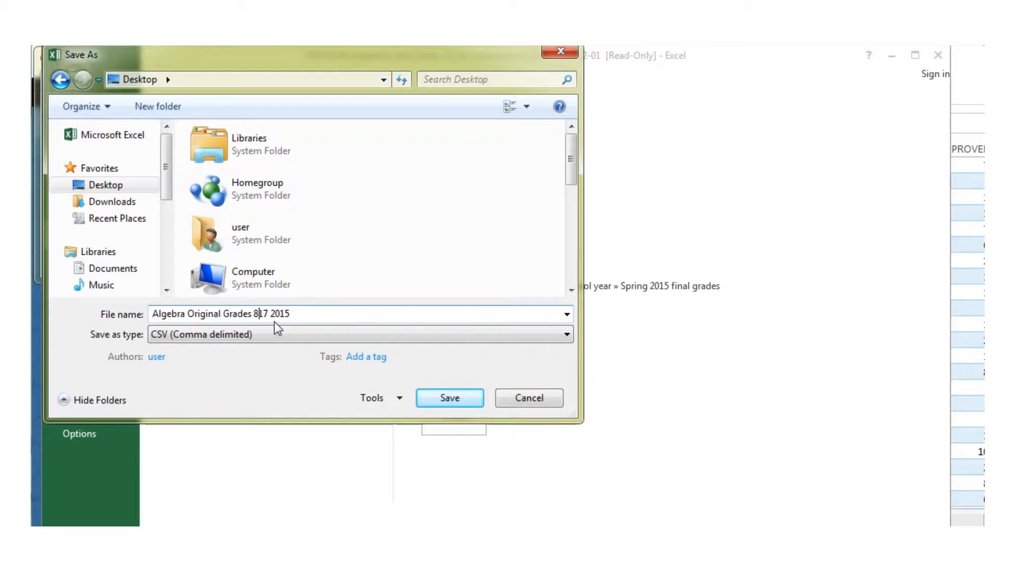
key(BackSpace)
click(463, 398)
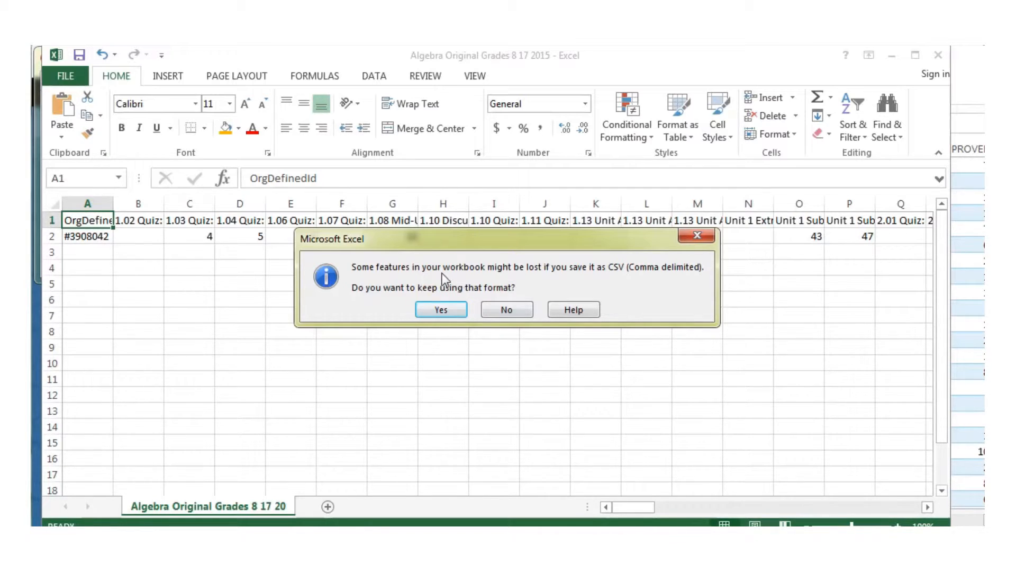
click(454, 312)
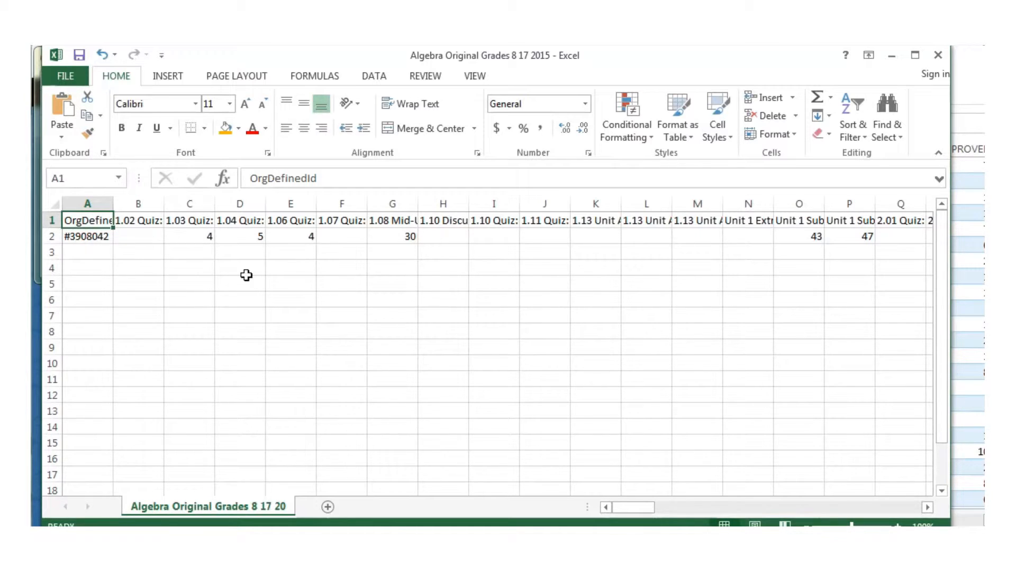
- Enter a score of 0 for the student's 1.02 Quiz (B2) and 1.07 Quiz (F2)
click(143, 236)
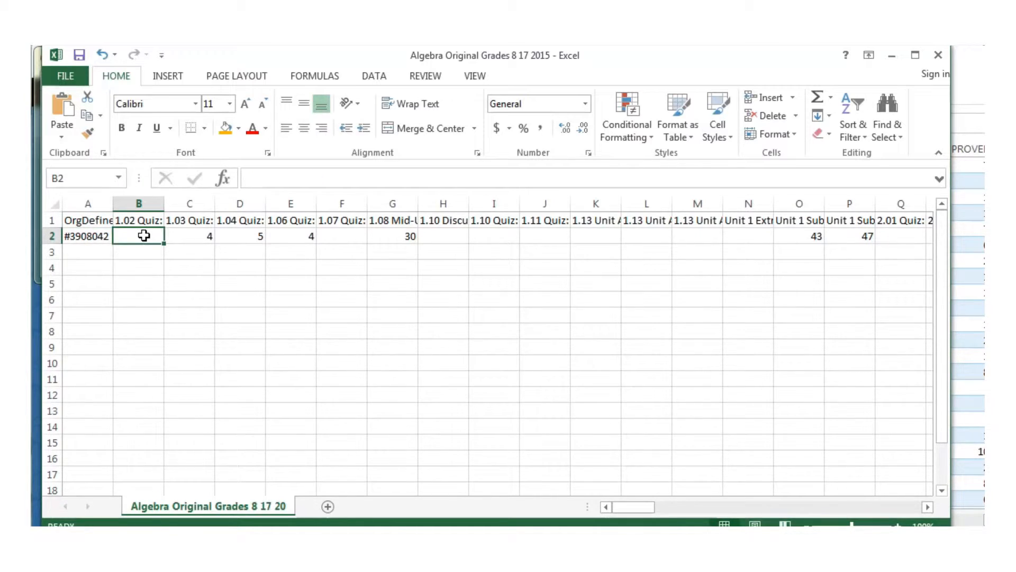
text(0)
click(345, 236)
text(0)
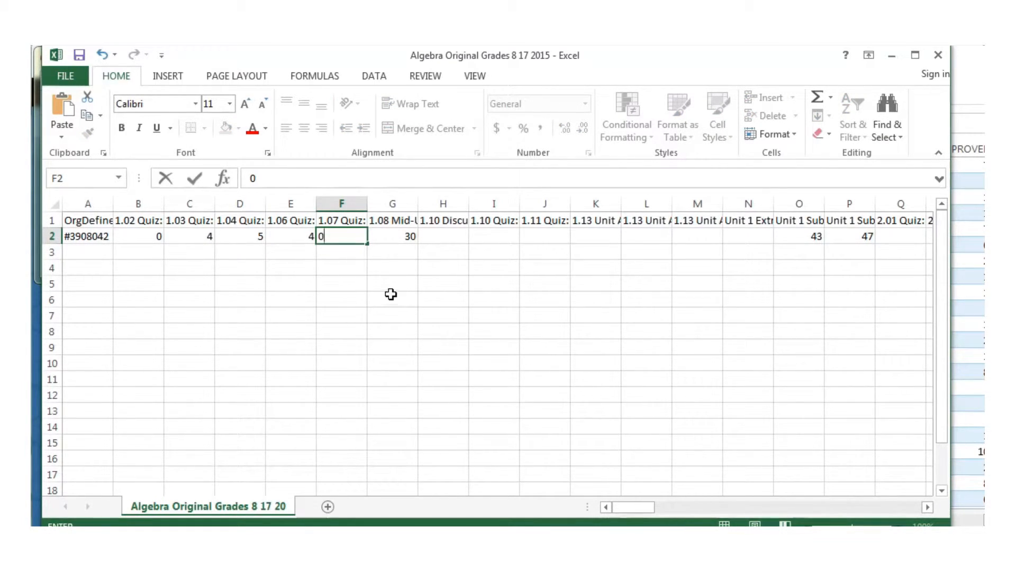
key(Tab)
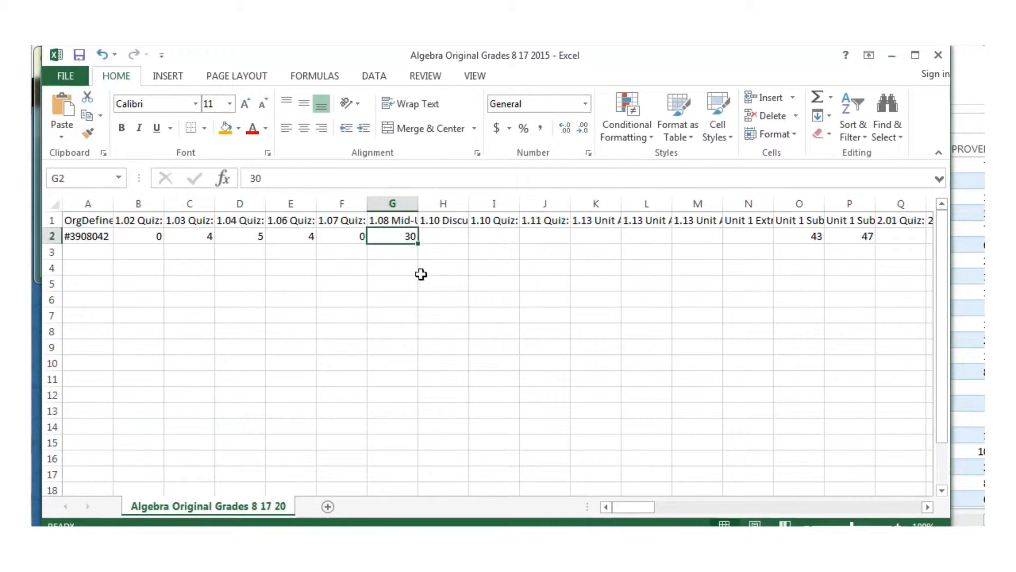
- Set the student's 1.08 Mid-Unit Assessment score in G2 to 32
double_click(410, 236)
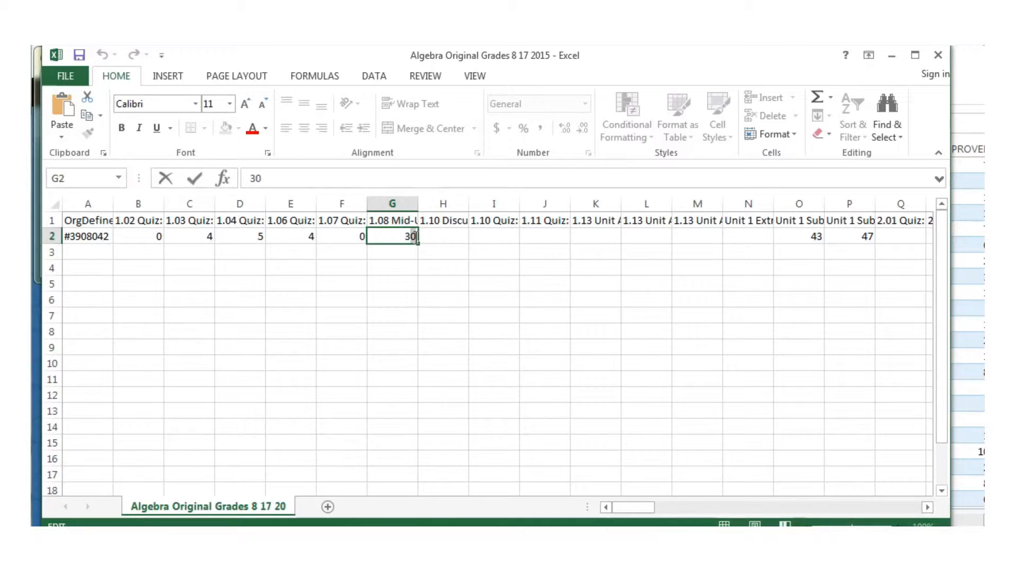
drag(411, 236, 416, 236)
text(2)
click(432, 282)
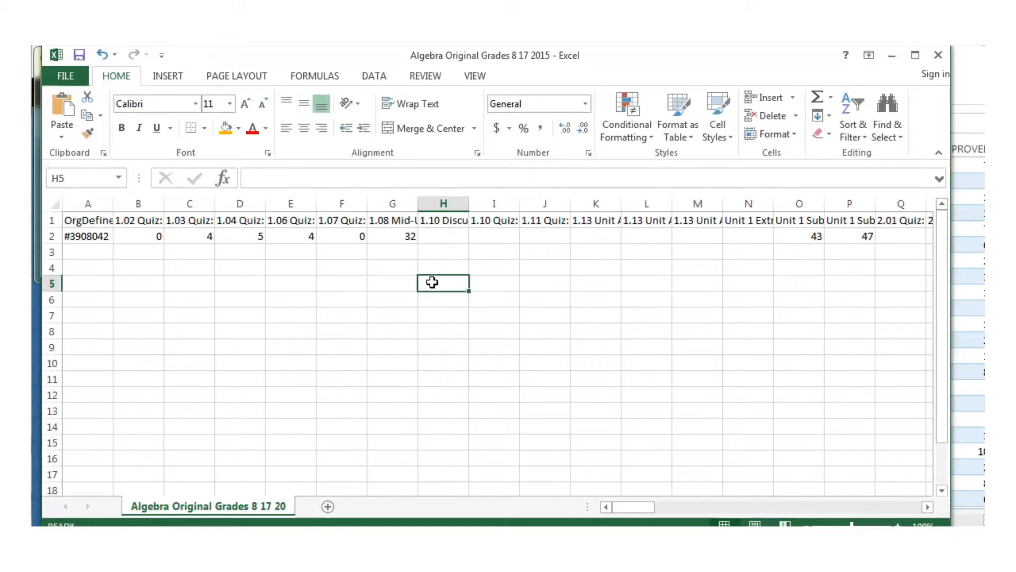